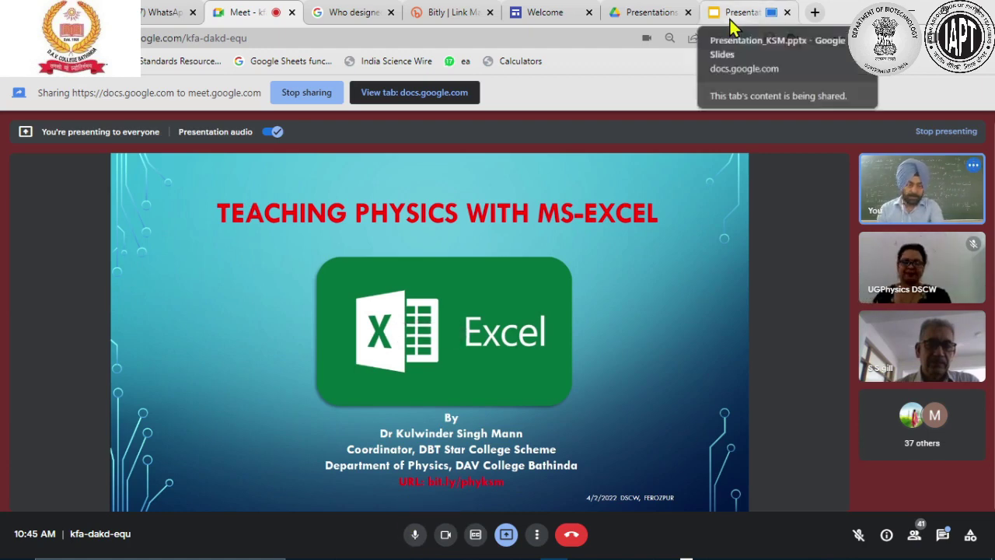
Step: Switch from the Meet call to the shared 'Teaching Physics with MS-Excel' presentation tab
click(732, 26)
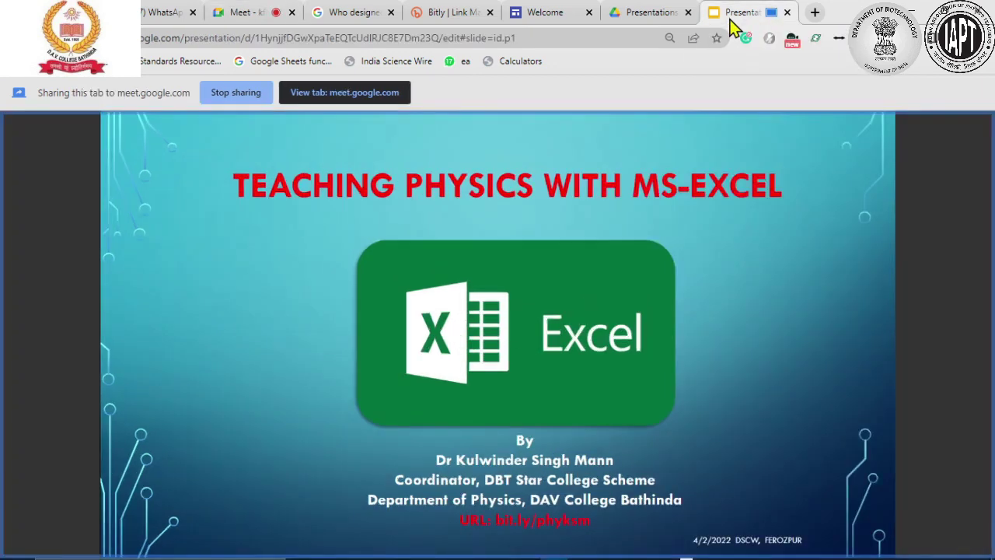
Step: Advance the deck from the title slide to the AIM slide, then to the 'WHY ?' slide
key(Right)
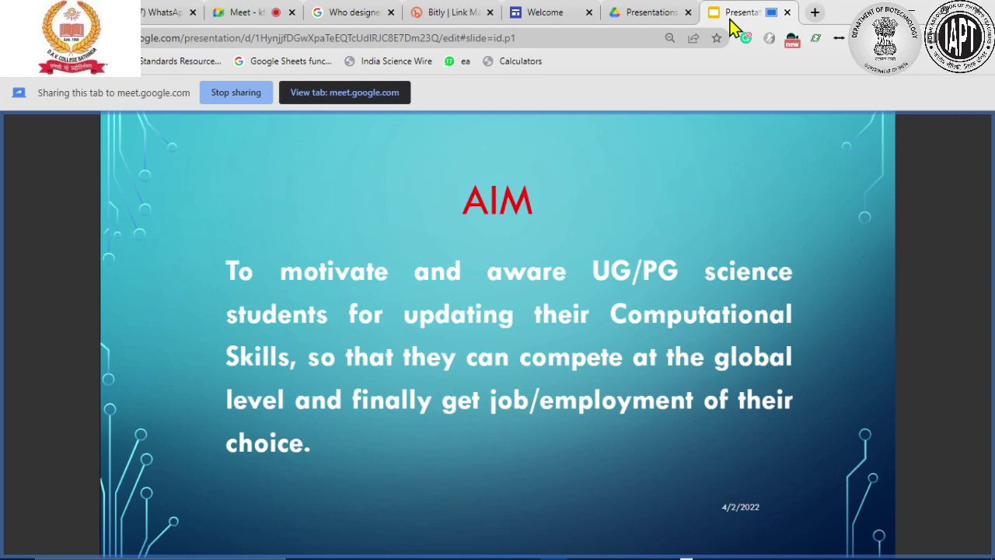
key(Right)
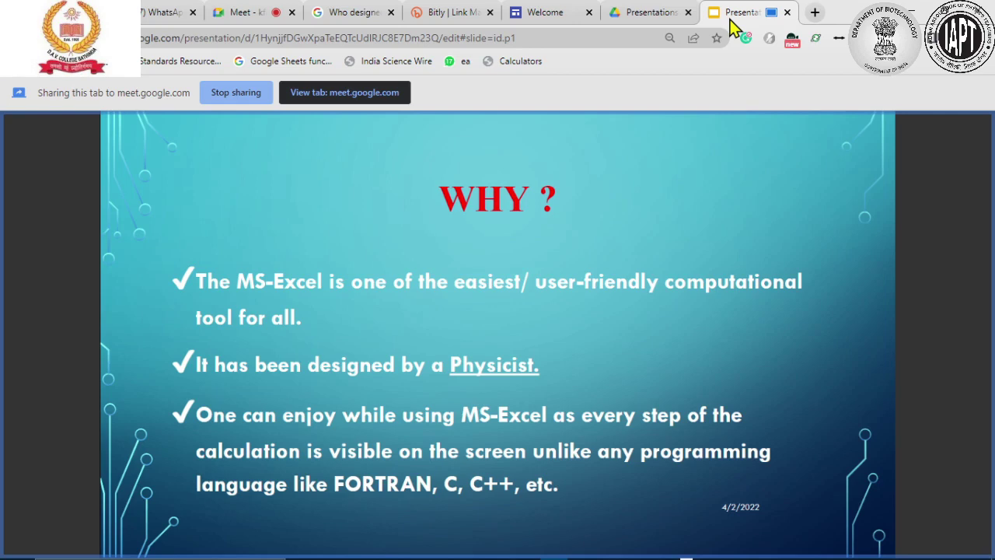
Step: Advance the slideshow to the 'Lissajous Figures Demonstration with MS Excel' slide
key(Right)
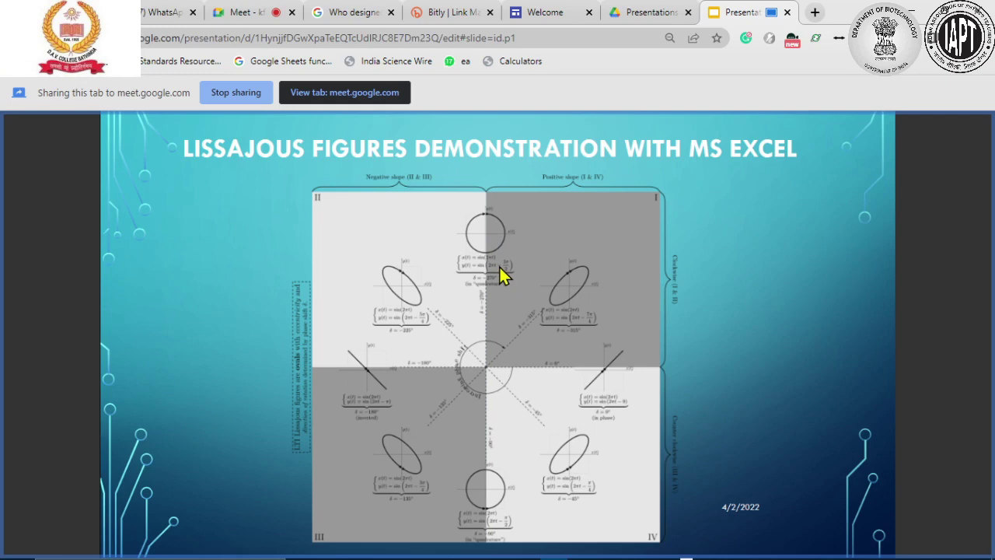
Step: Switch from the slideshow to the Excel Lissajous figures workbook
key(alt+Tab)
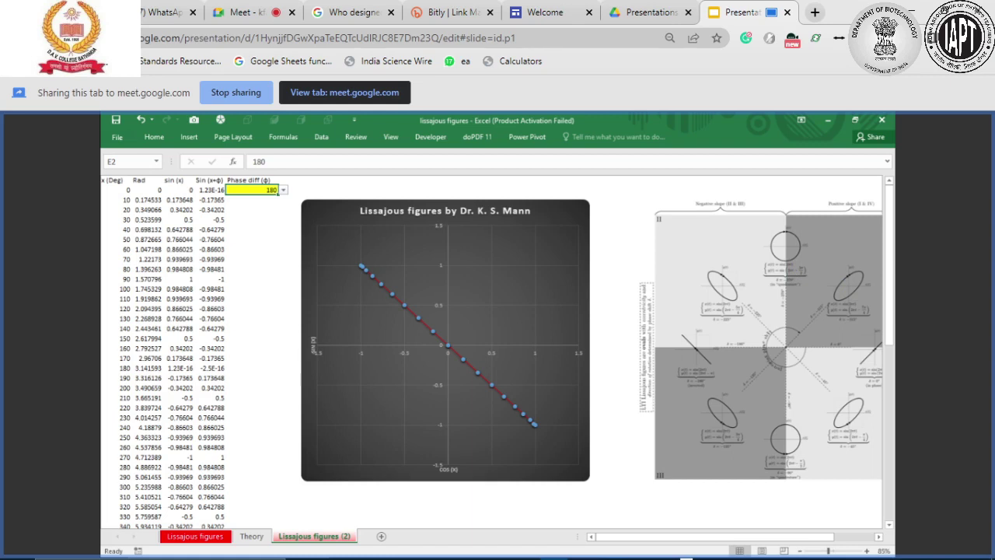
Step: Advance to the Wien's displacement law slide
click(790, 274)
Step: Return to the Google Meet call in the browser
click(344, 91)
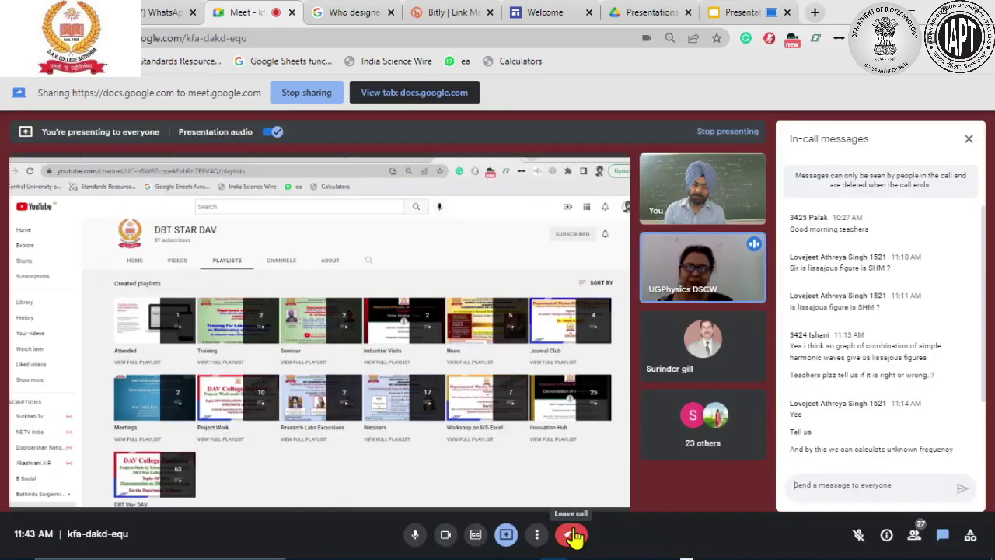